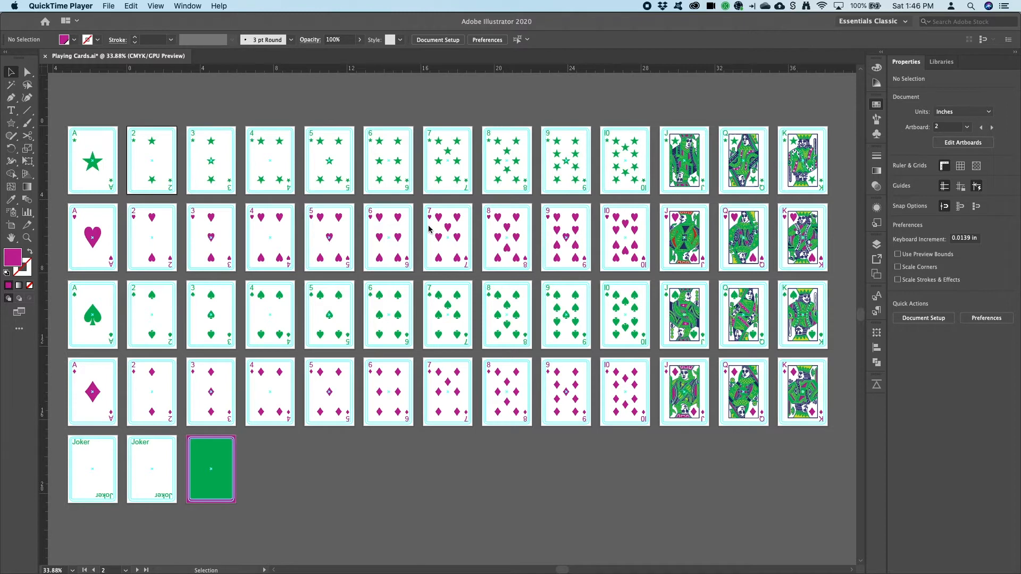
Open the Character Styles and Paragraph Styles panels and browse the Type panels to review the document's text styles
left_click(410, 119)
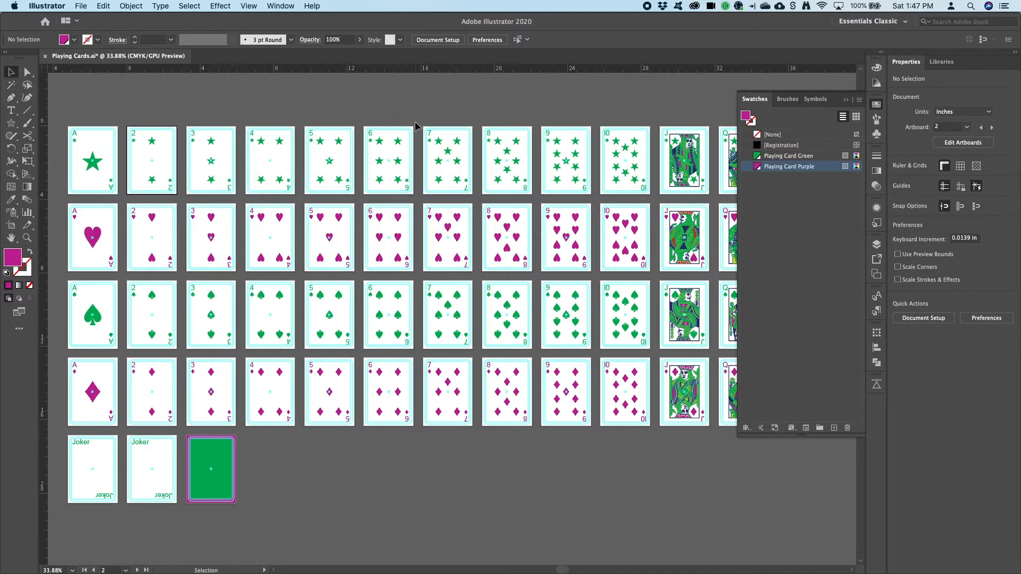
left_click(878, 298)
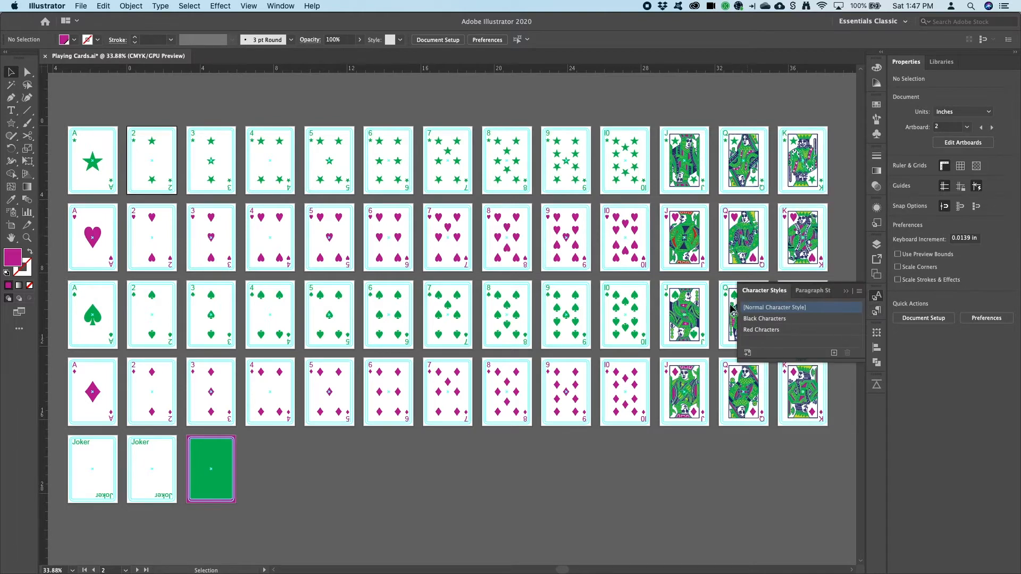
left_click(878, 315)
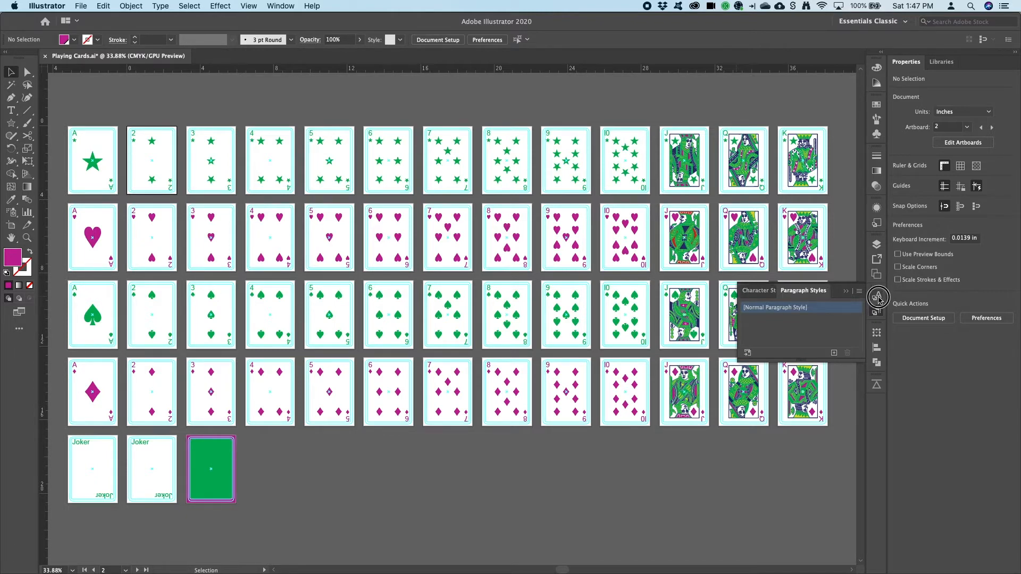
left_click(878, 296)
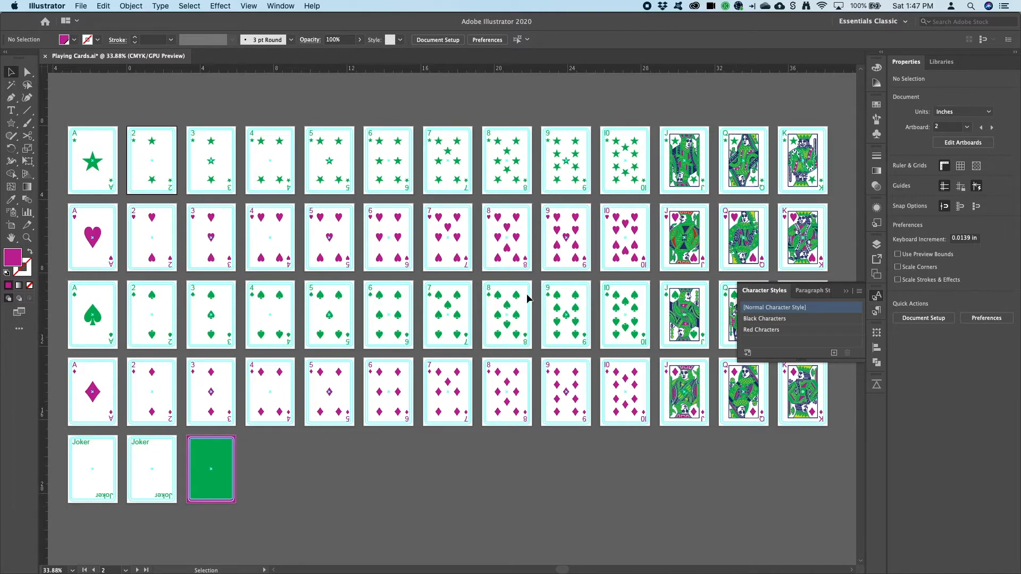
left_click(277, 5)
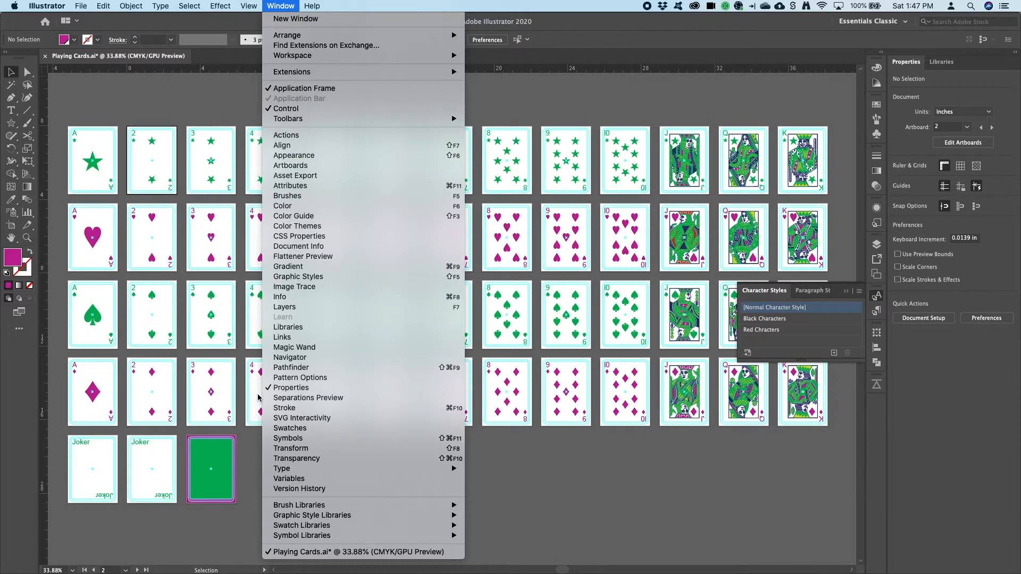
mouse_move(288, 468)
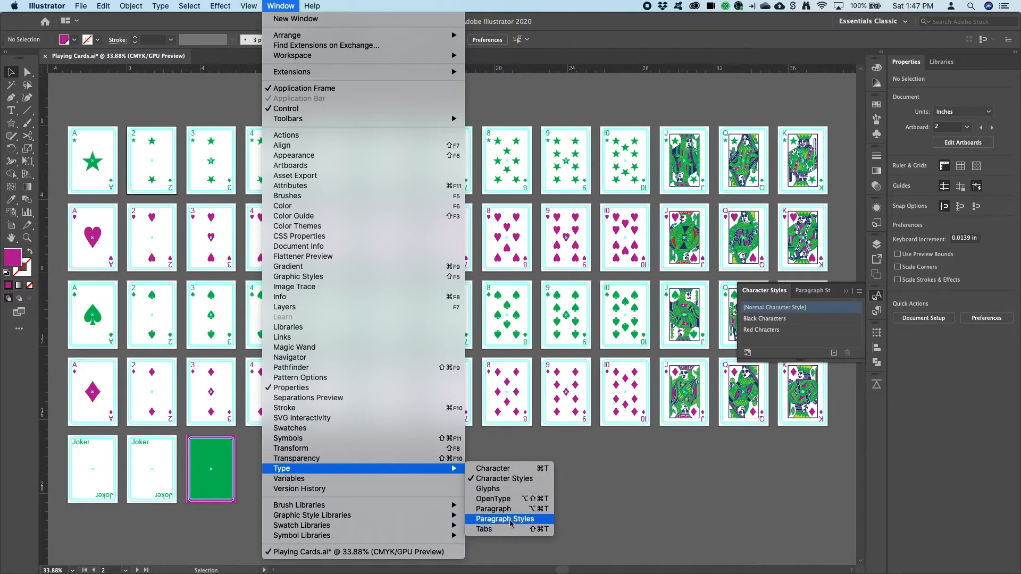
left_click(779, 364)
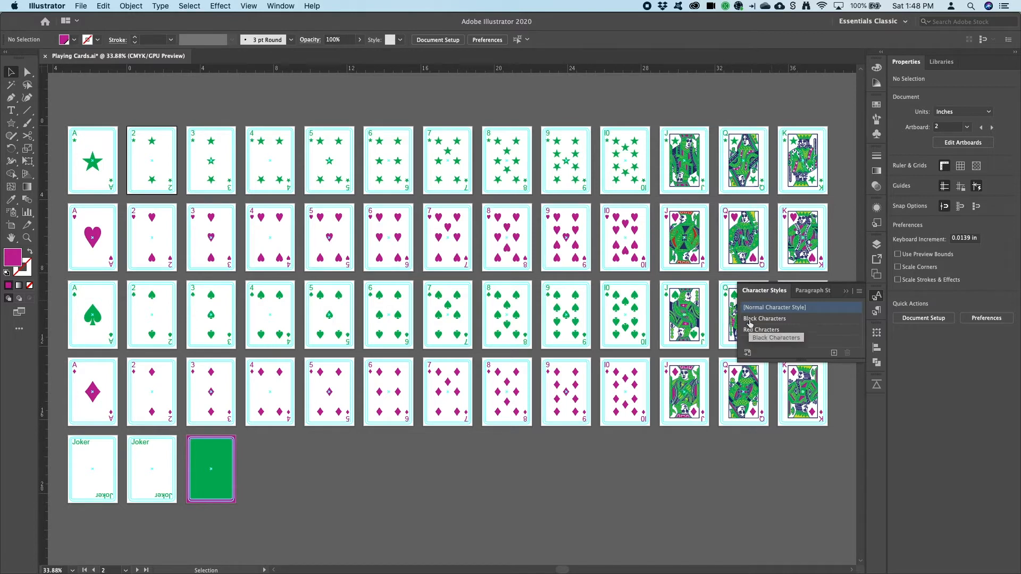
Open the Black Characters style options and rename the style Green Characters
double_click(799, 318)
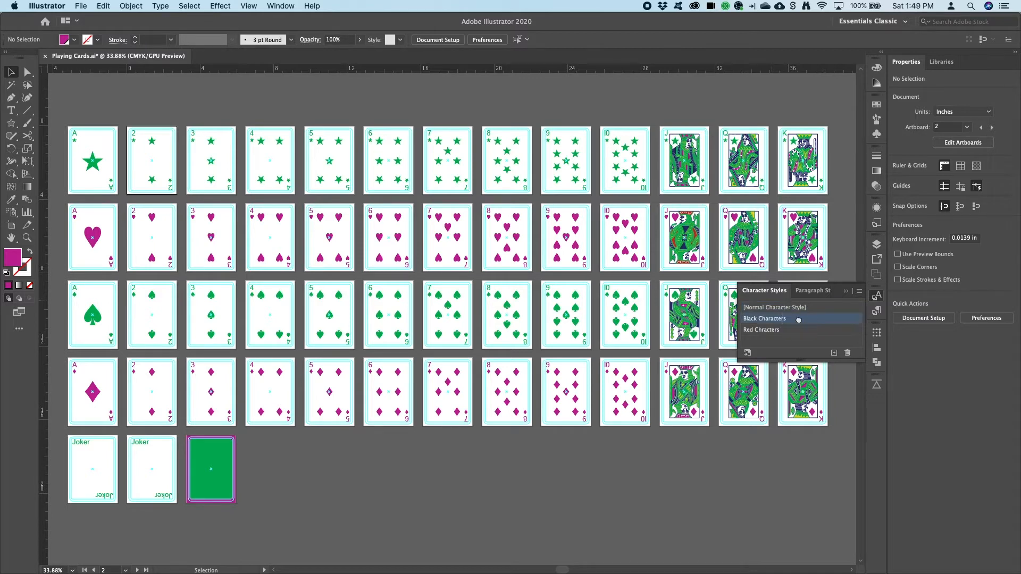
left_click_drag(425, 69, 362, 146)
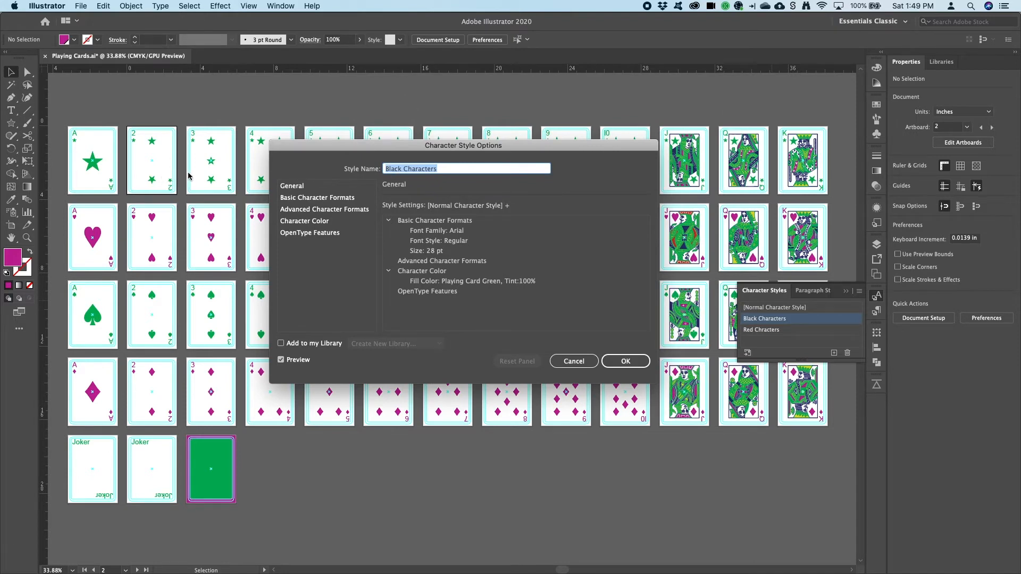
double_click(392, 168)
type("Green")
Set the Green Characters style's font to Comic Sans MS at 18 pt and confirm
left_click(301, 186)
left_click(302, 200)
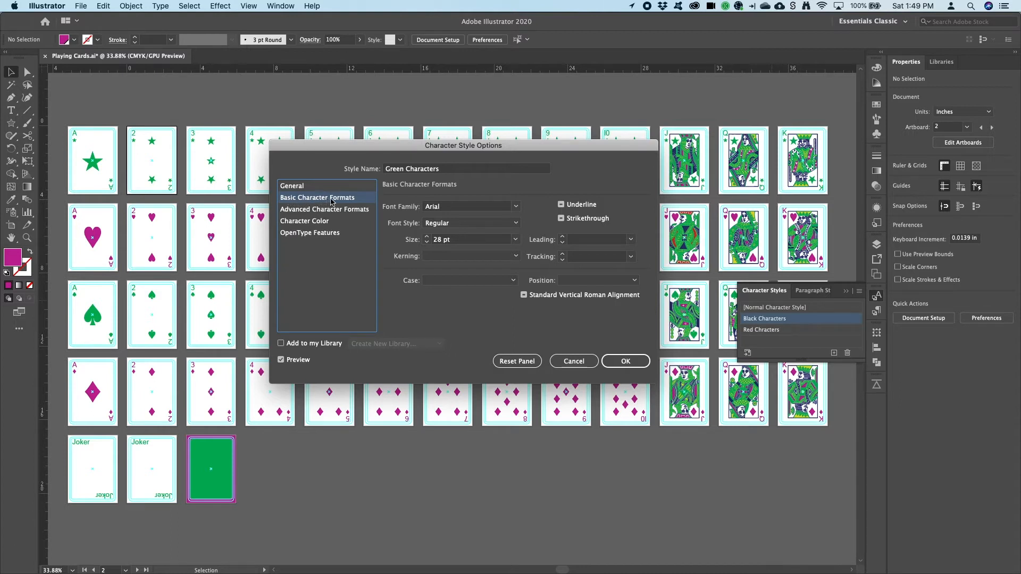
left_click(512, 206)
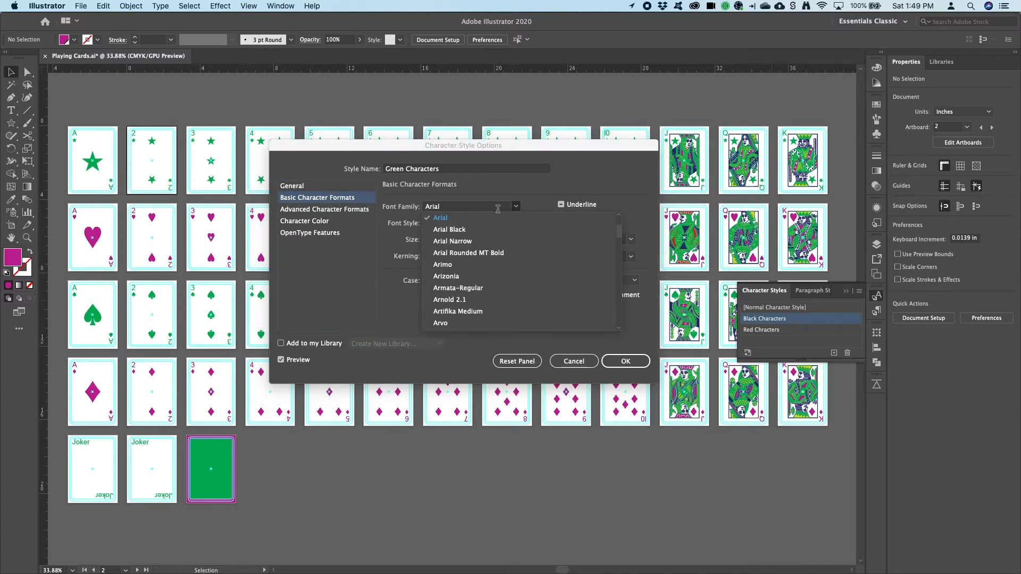
left_click(469, 207)
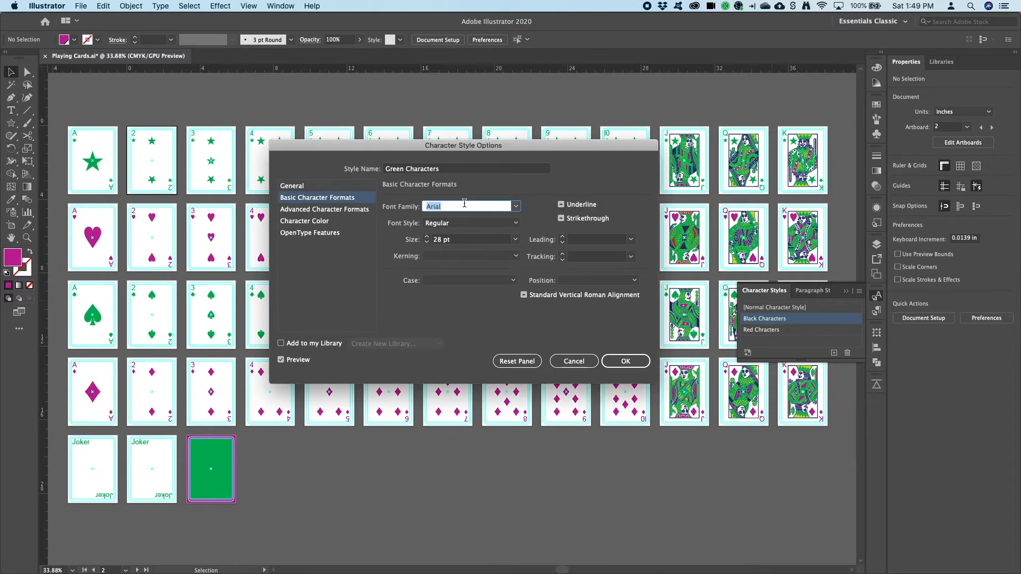
type("Comic Book")
type("S")
left_click(515, 240)
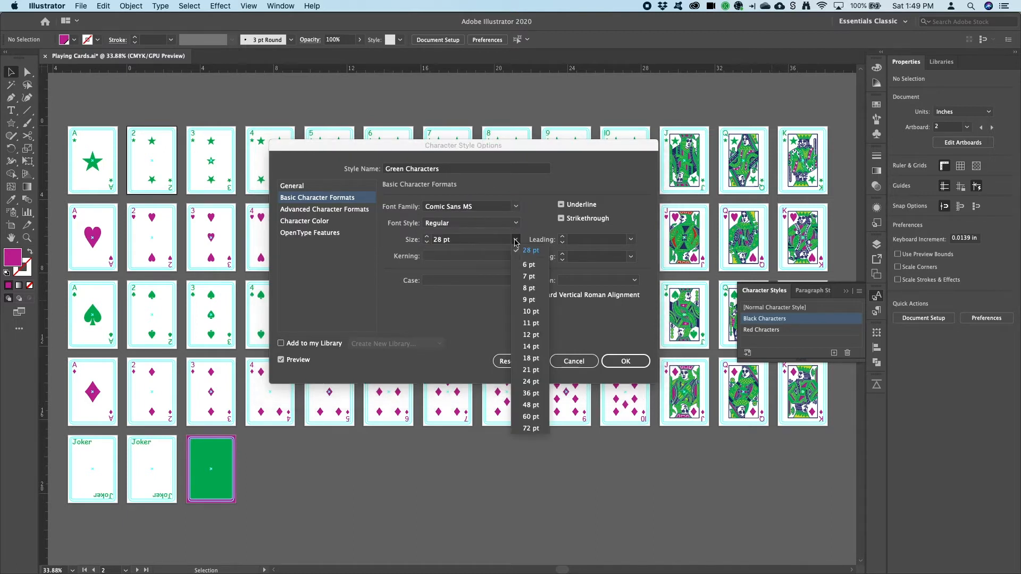
left_click(522, 360)
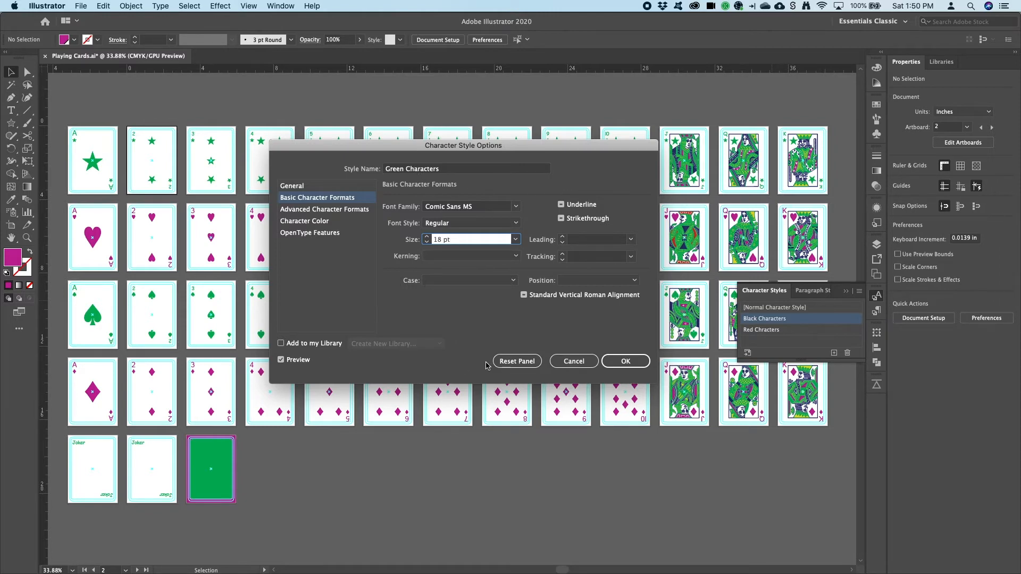
left_click(617, 364)
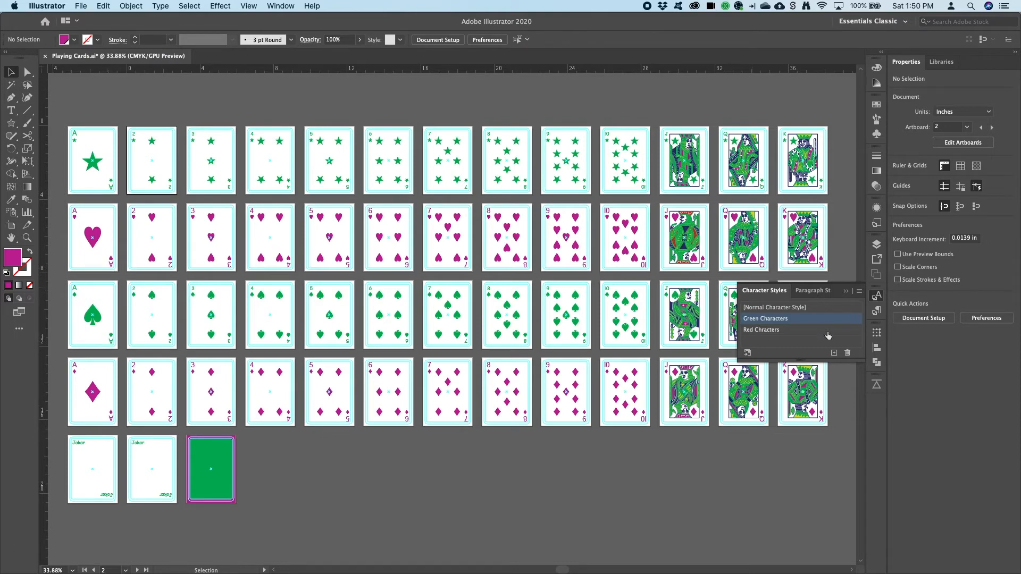
Open the Red Chracters style options and rename the style Purple Chracters
left_click(810, 330)
double_click(811, 330)
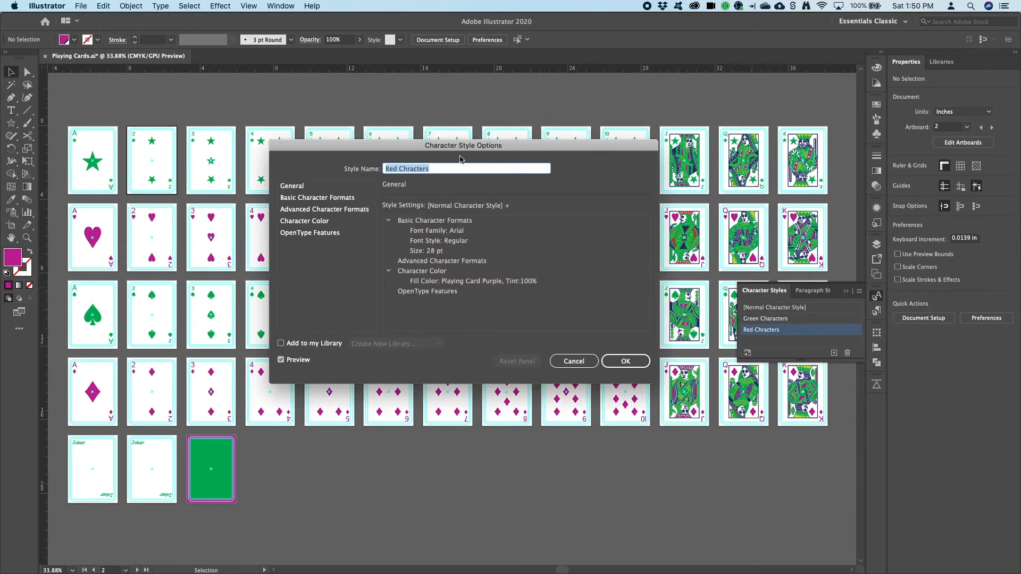
double_click(391, 169)
type("Purple")
Set the Purple Chracters style's font to Papyrus at 36 pt and confirm
left_click(319, 198)
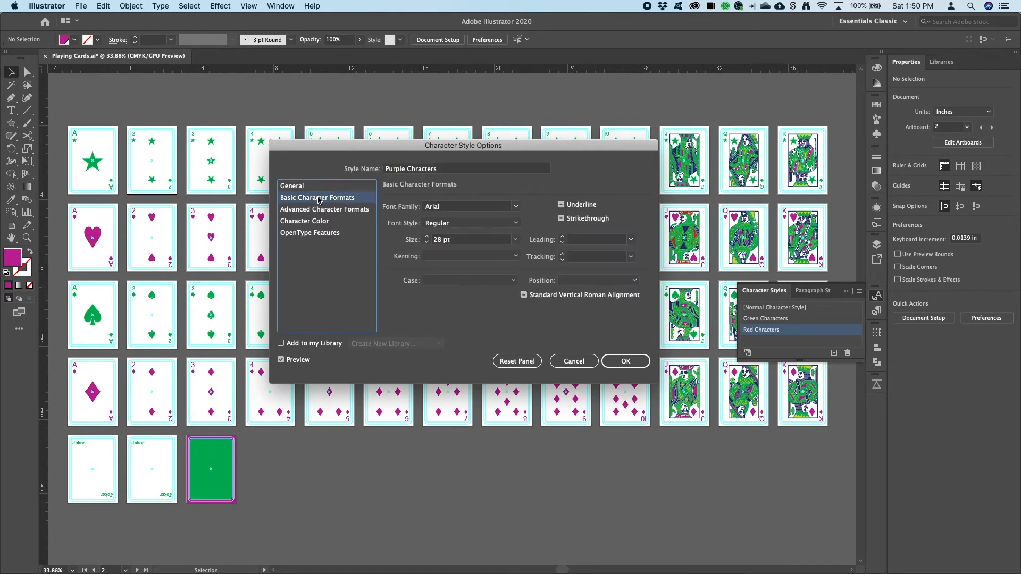
left_click(458, 206)
type("Papyrus")
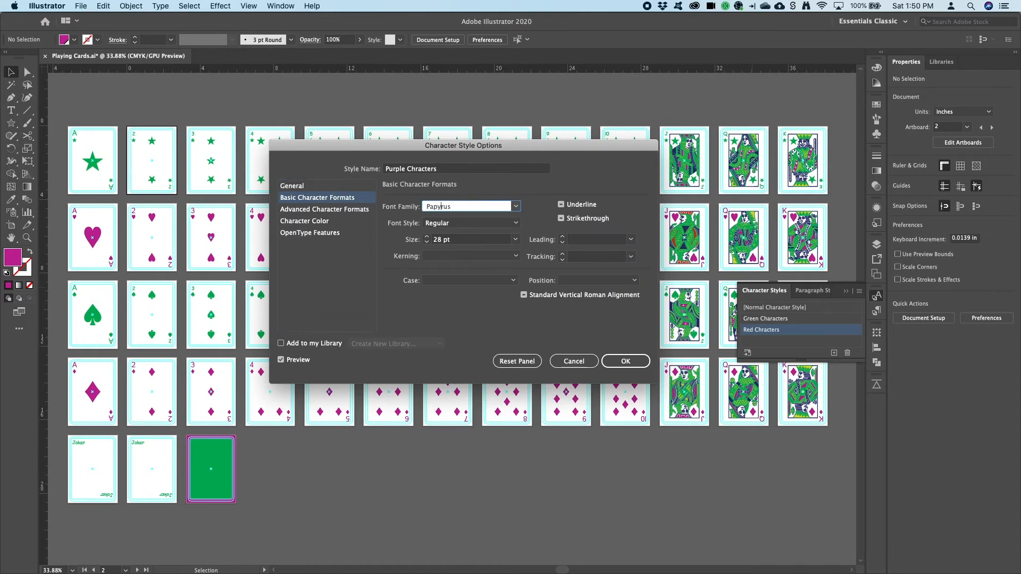
left_click(515, 239)
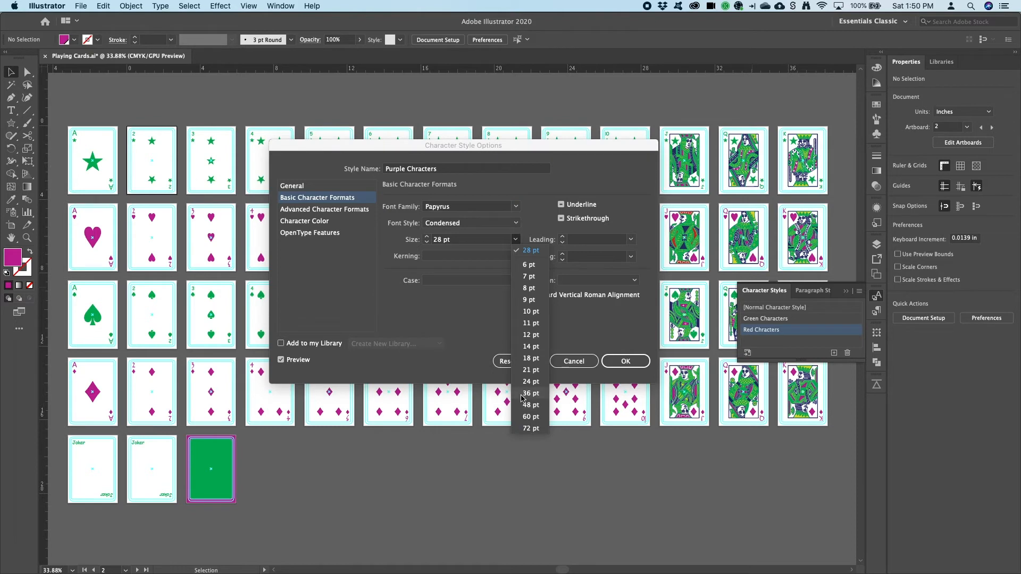
left_click(524, 394)
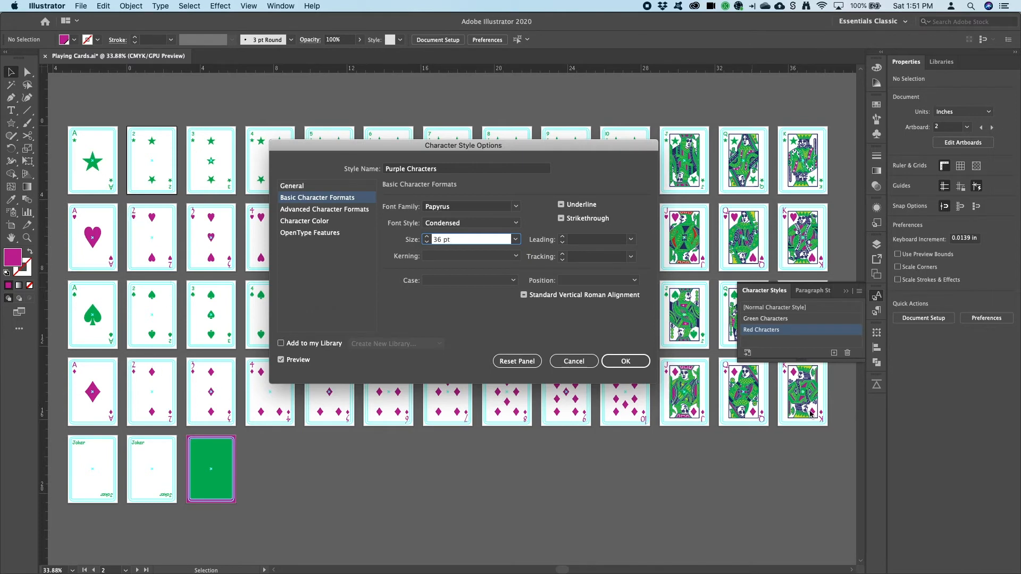
left_click(629, 364)
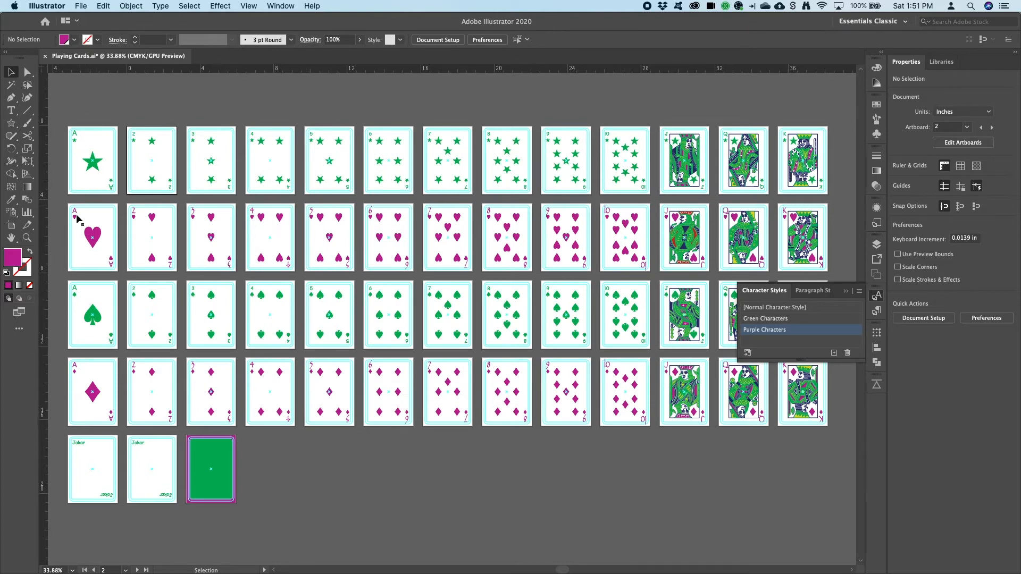
Edit the Ace card's corner A symbol, select its letter text, and clear the Green Characters style overrides
left_click(27, 238)
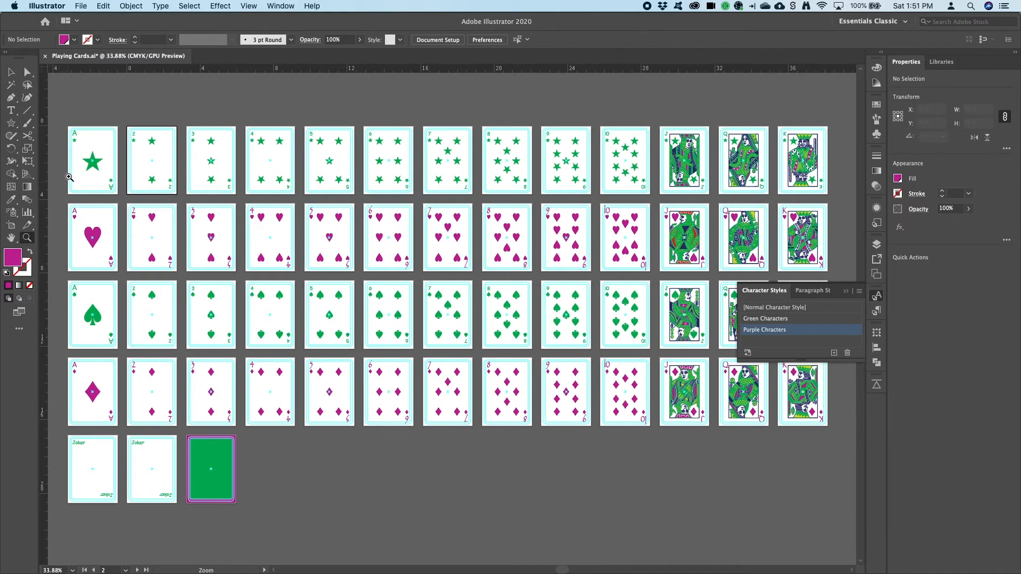
left_click_drag(64, 123, 122, 197)
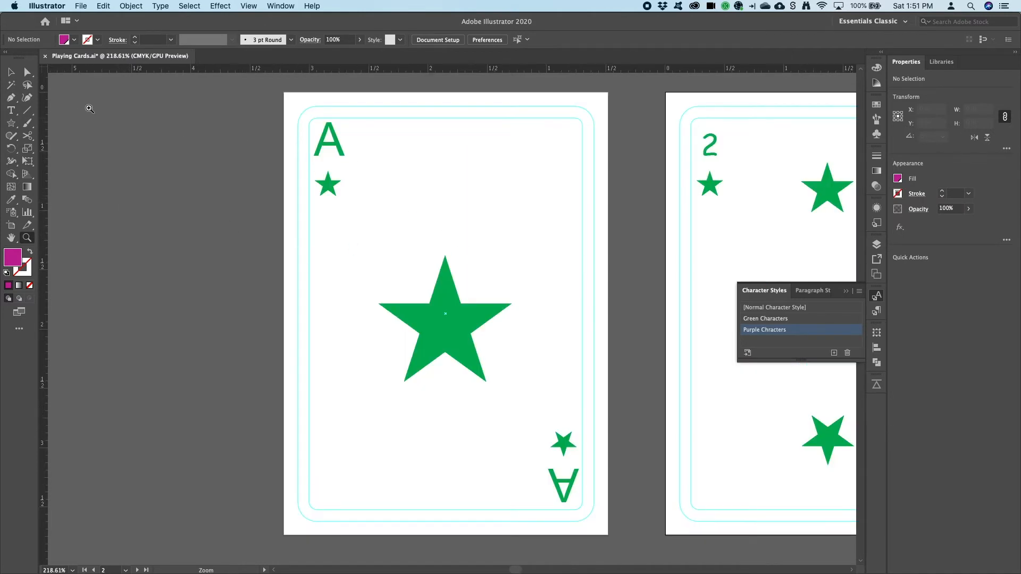
left_click(14, 76)
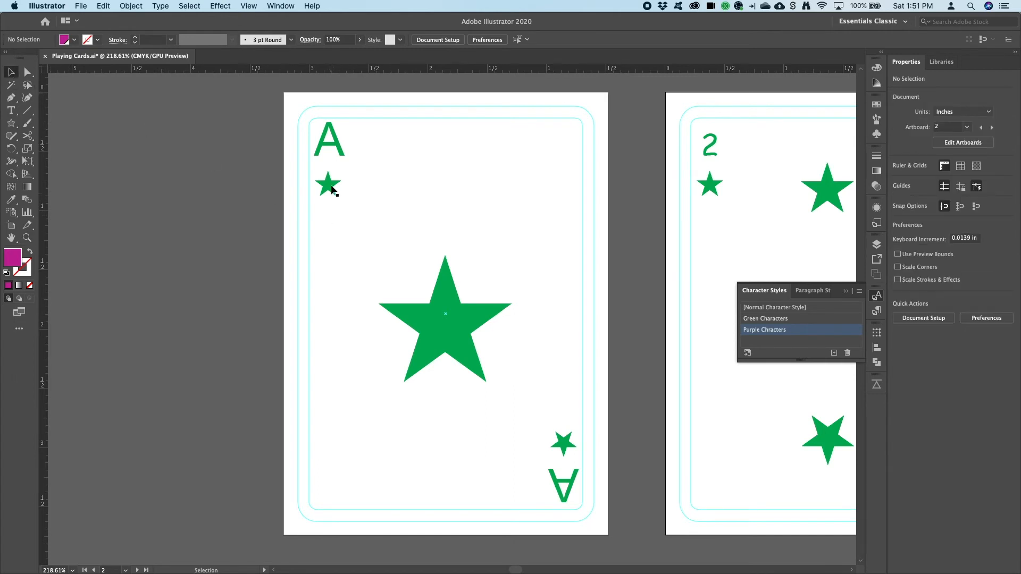
left_click(331, 145)
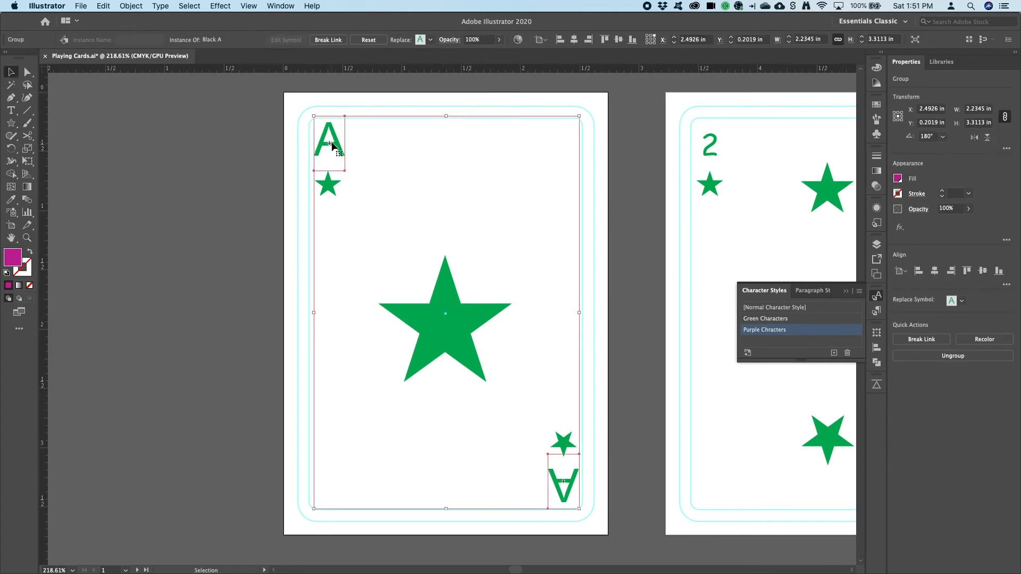
double_click(333, 147)
left_click(332, 145)
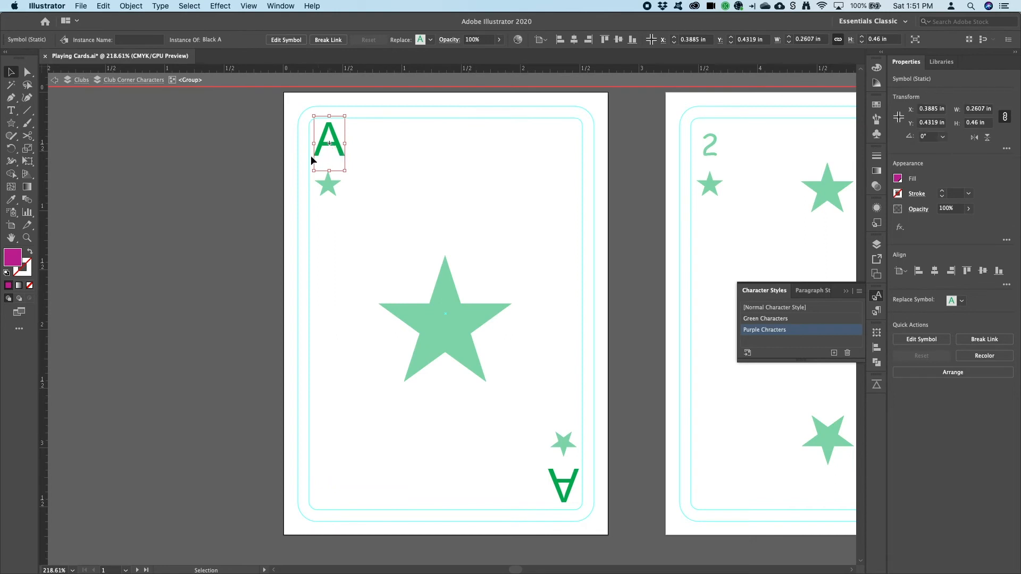
double_click(338, 144)
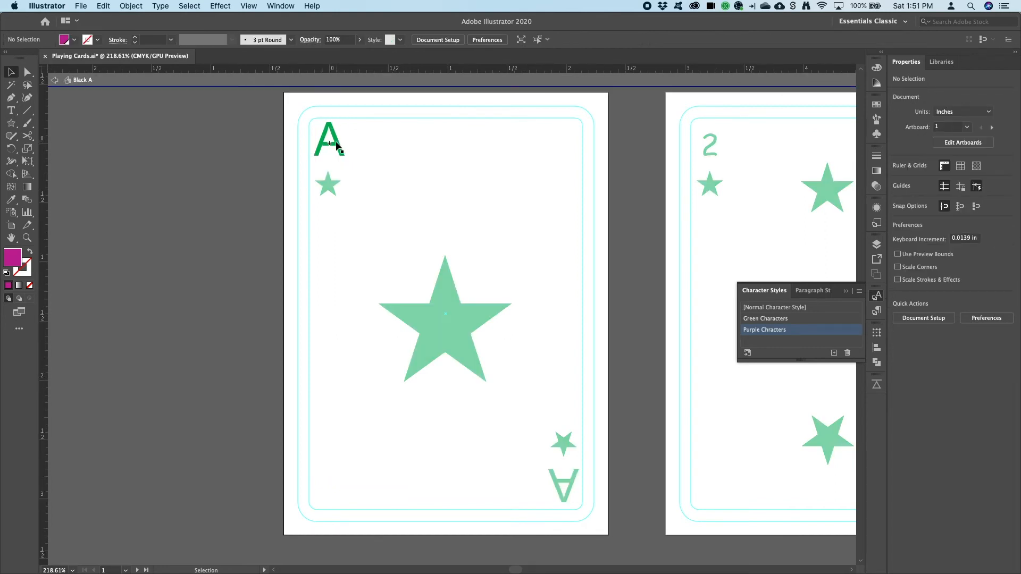
double_click(333, 146)
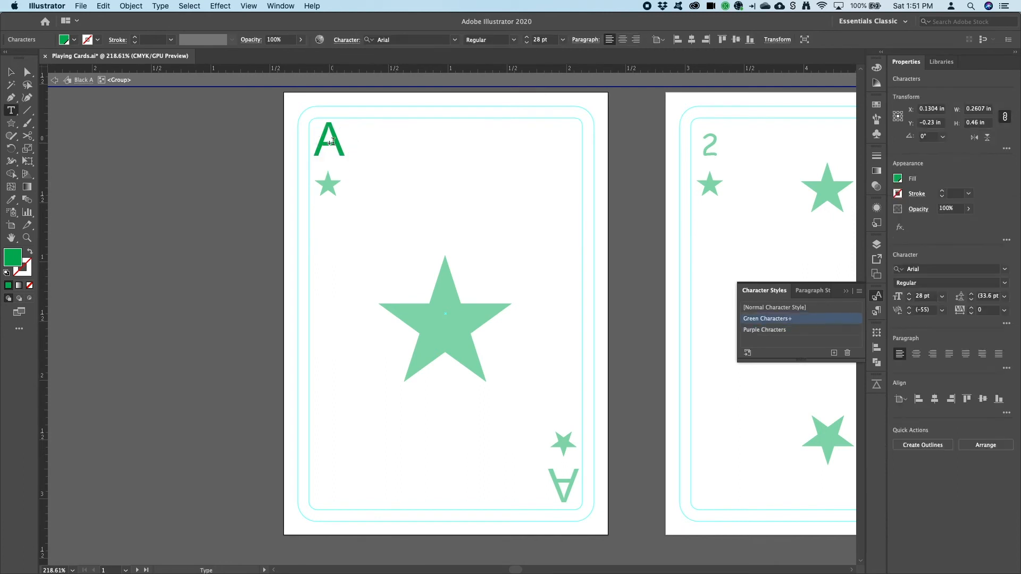
double_click(332, 142)
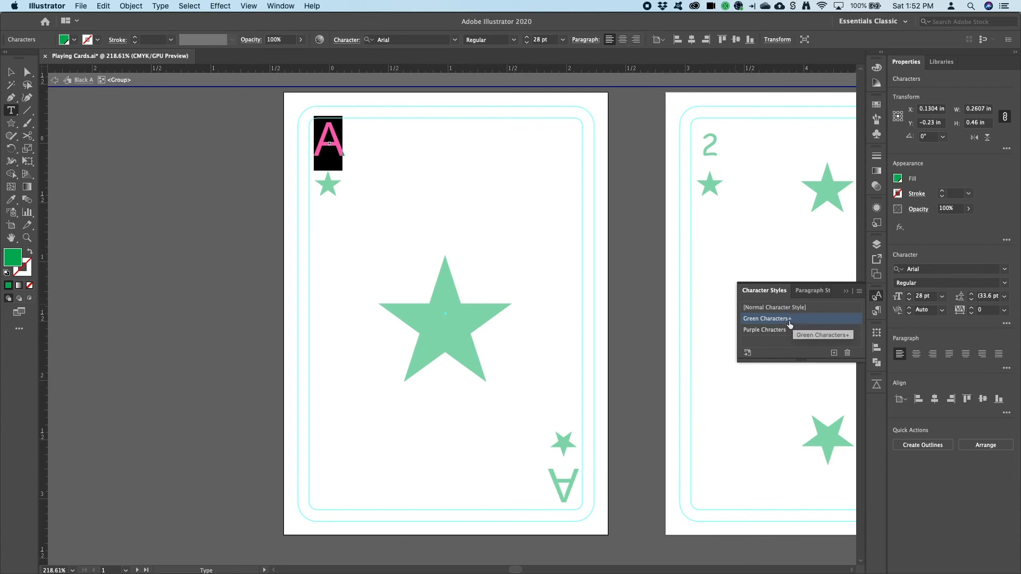
left_click(860, 292)
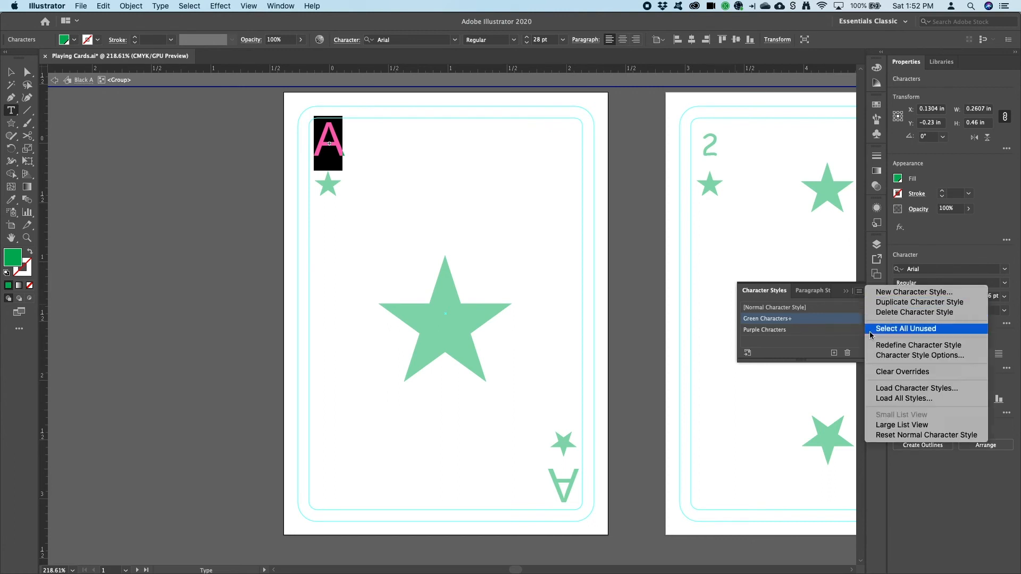
left_click(874, 372)
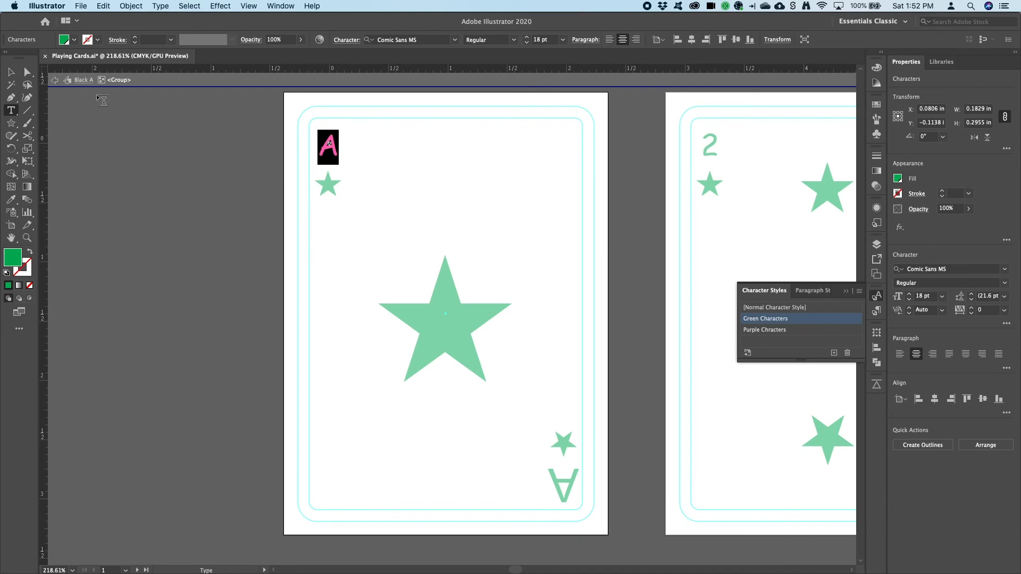
Exit symbol editing mode to return to the full card artwork
left_click(56, 80)
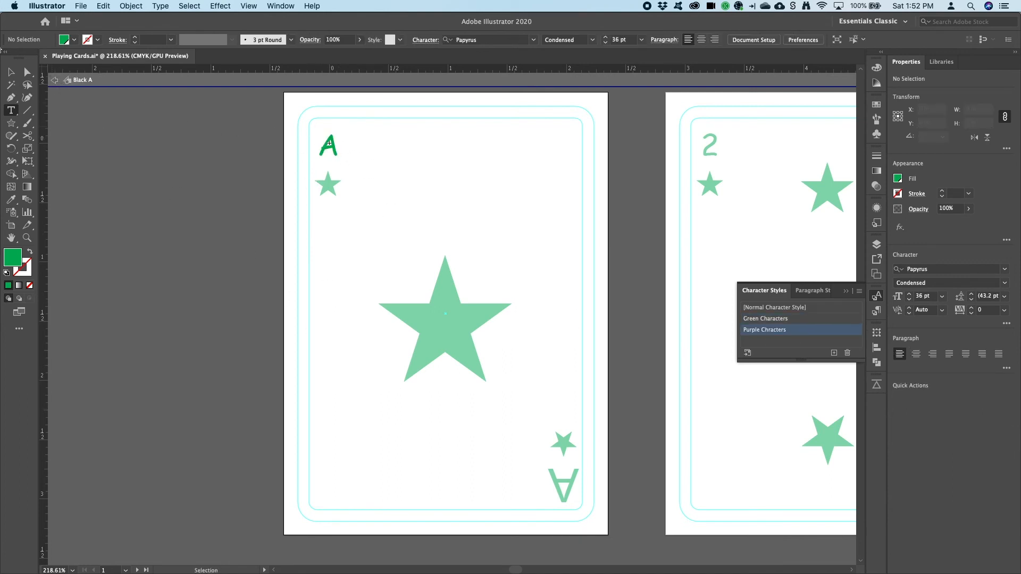
left_click(54, 80)
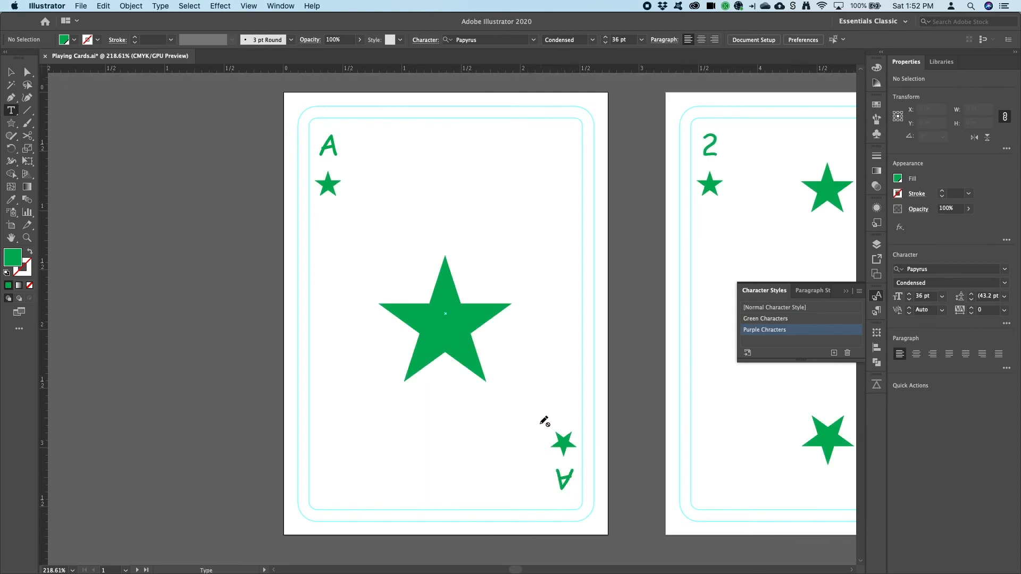
scroll(538, 411, "down", 1)
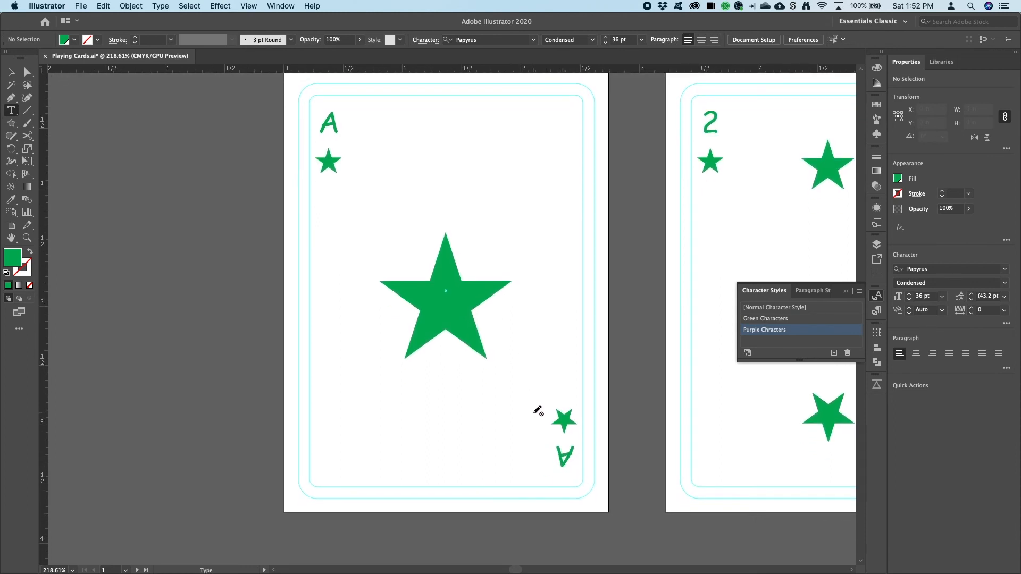
scroll(538, 411, "down", 3)
scroll(538, 412, "down", 15)
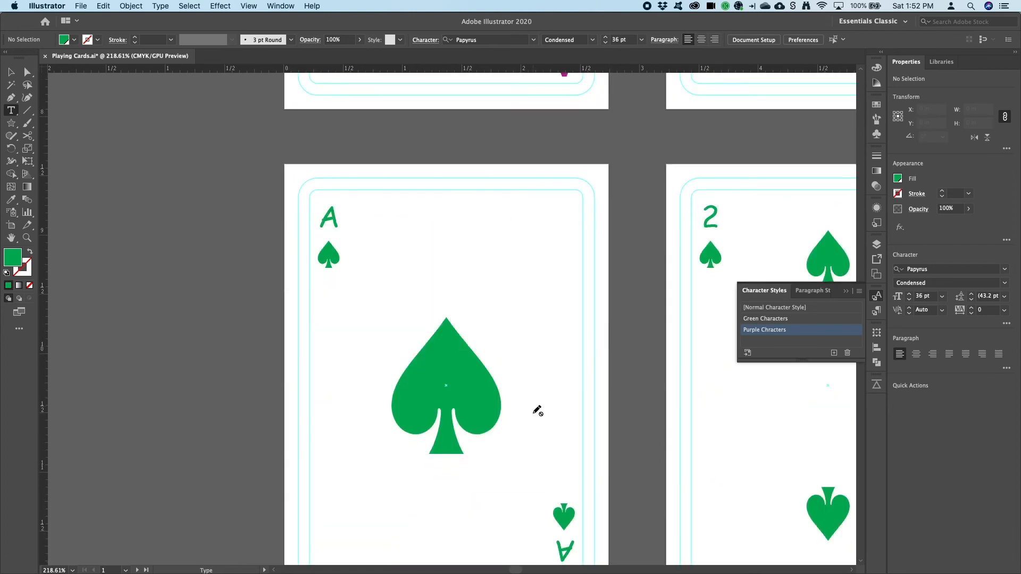
Edit the hearts Ace card's corner A symbol, select its letter text, and apply the Purple Chracters character style
scroll(539, 411, "down", 3)
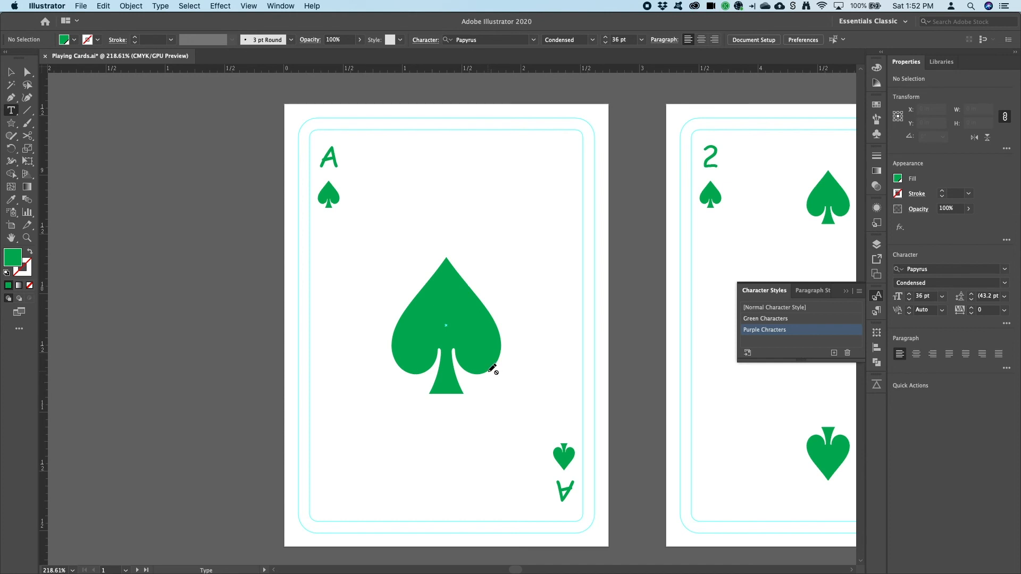
scroll(493, 369, "down", 15)
scroll(493, 369, "up", 4)
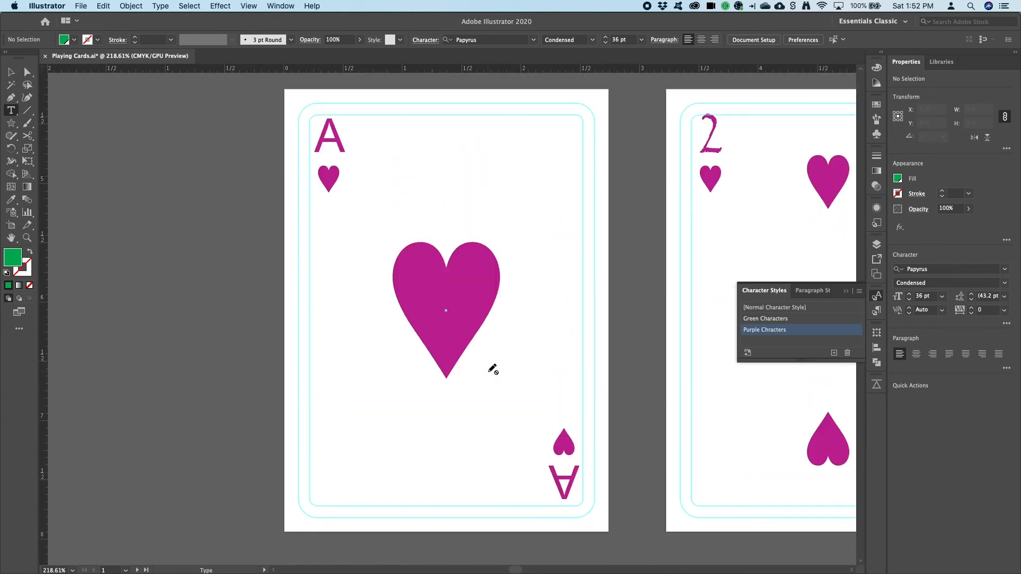
left_click(10, 72)
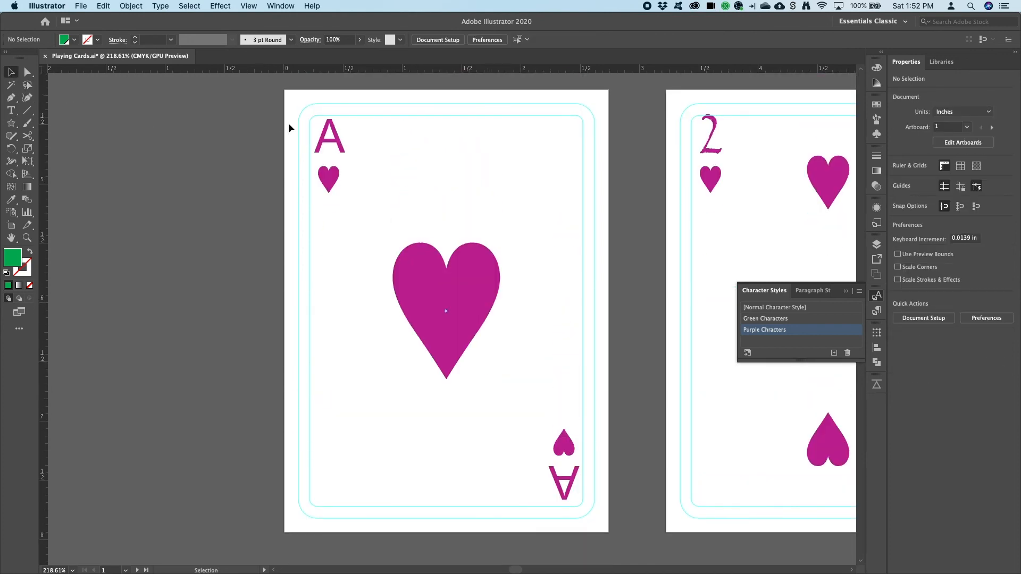
left_click(332, 140)
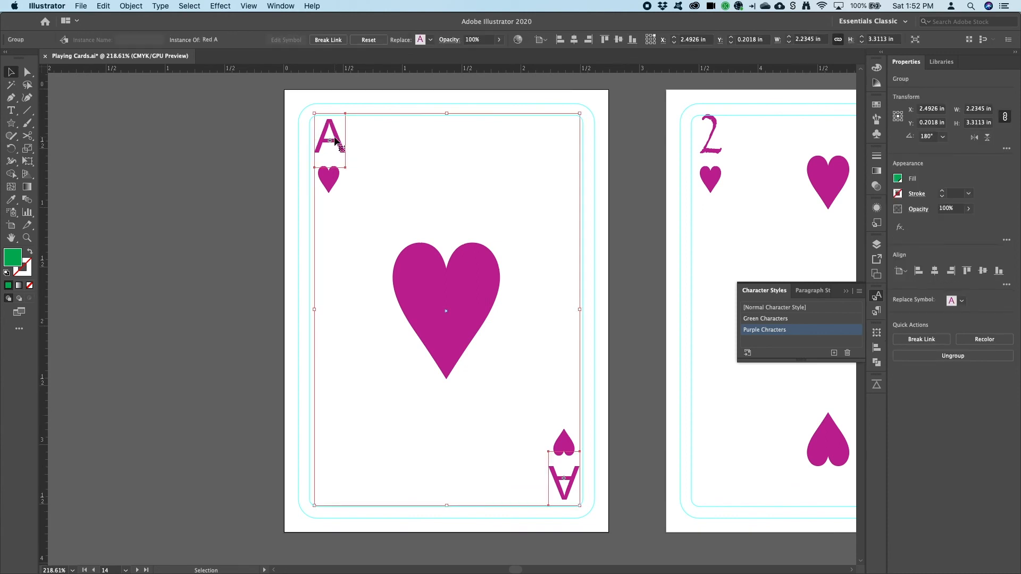
double_click(334, 140)
left_click(335, 140)
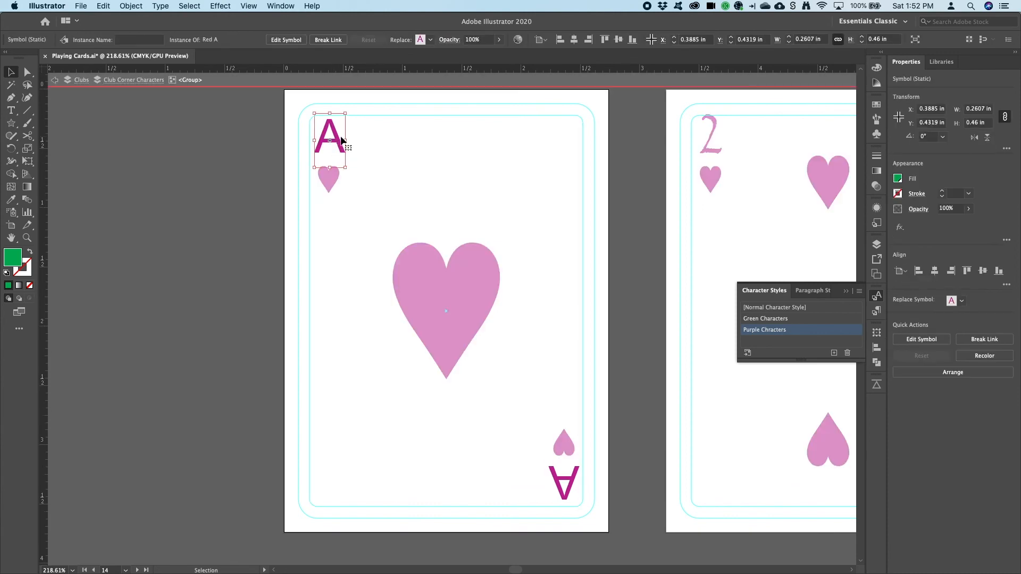
double_click(336, 140)
left_click(337, 140)
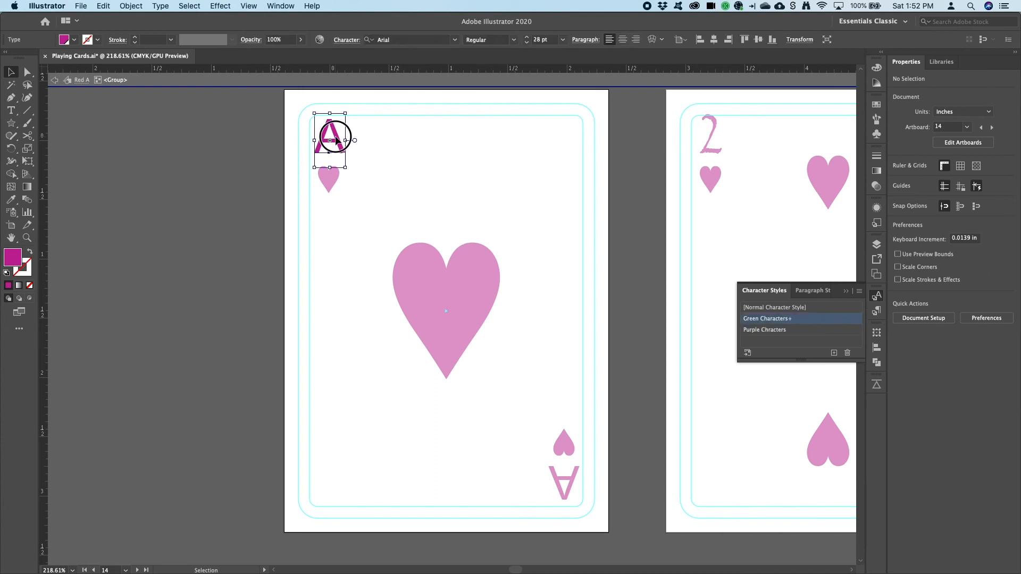
double_click(336, 139)
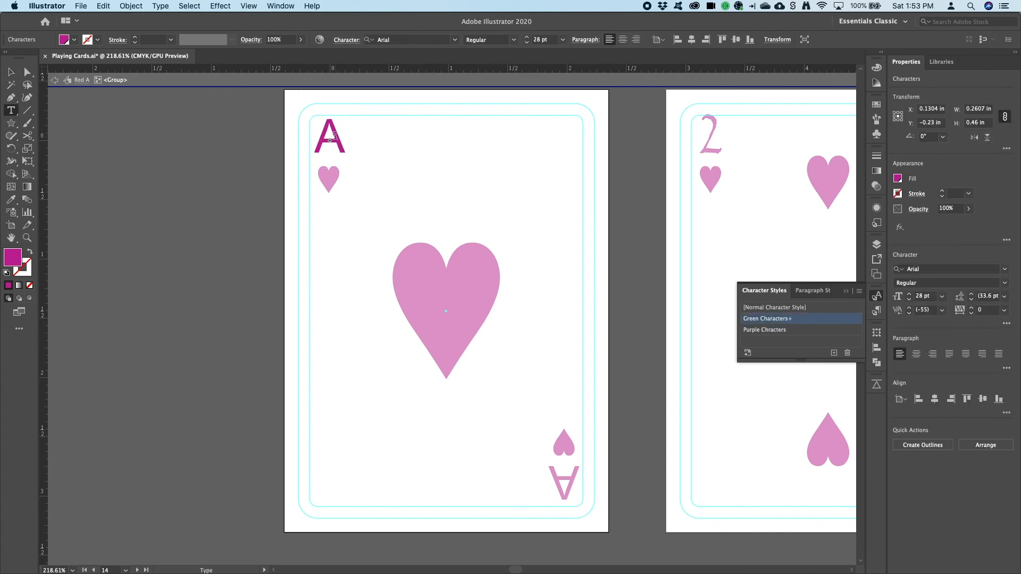
double_click(335, 137)
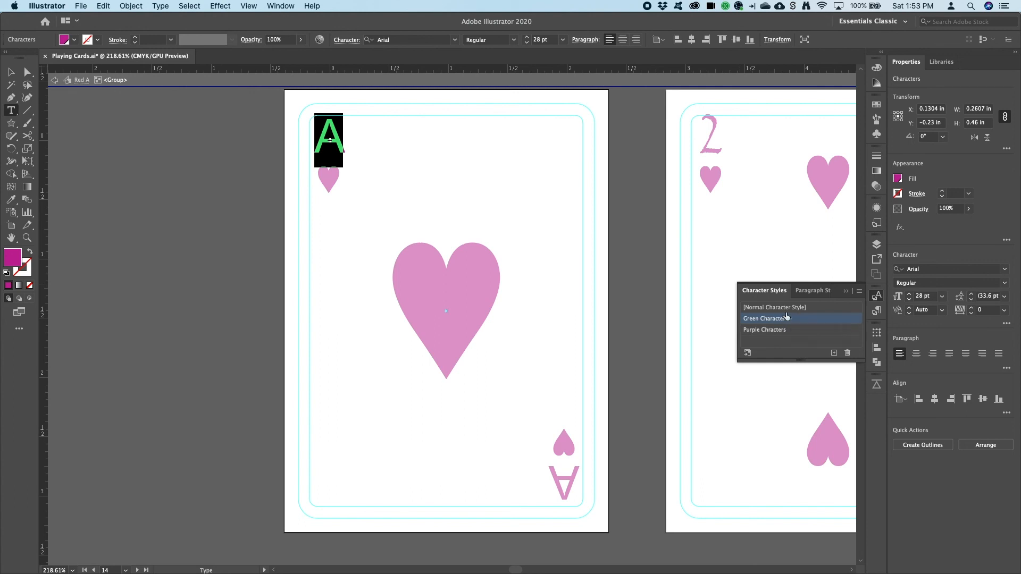
left_click(751, 333)
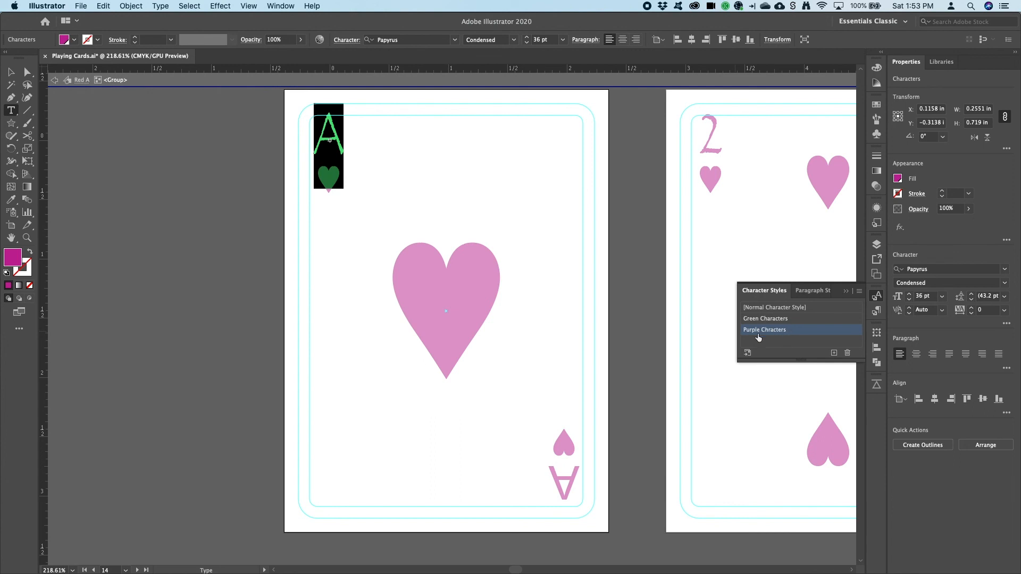
Exit symbol editing mode, view all card artboards, and collapse the Character Styles panel
left_click(54, 80)
left_click(54, 80)
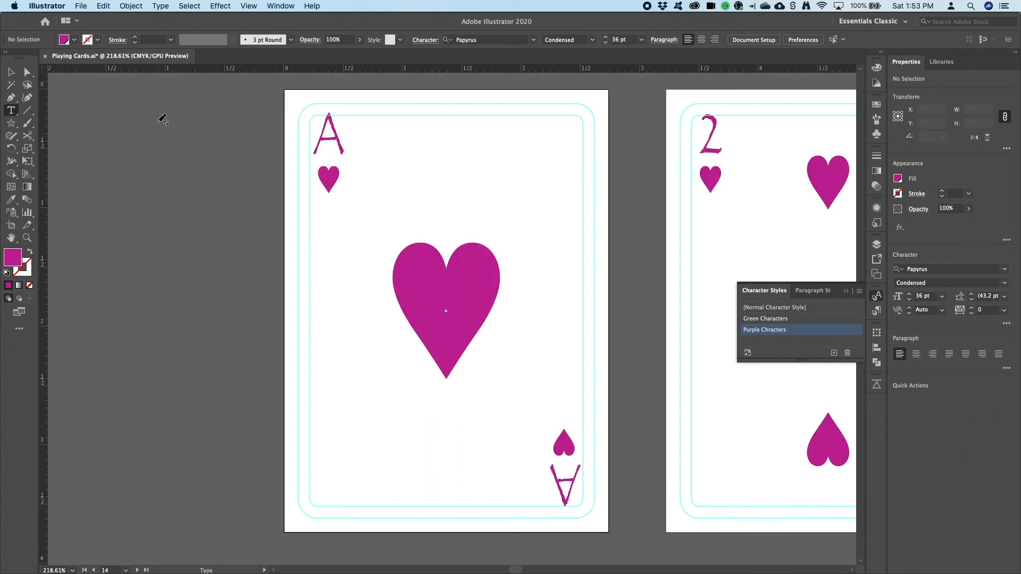
key("super+alt+0")
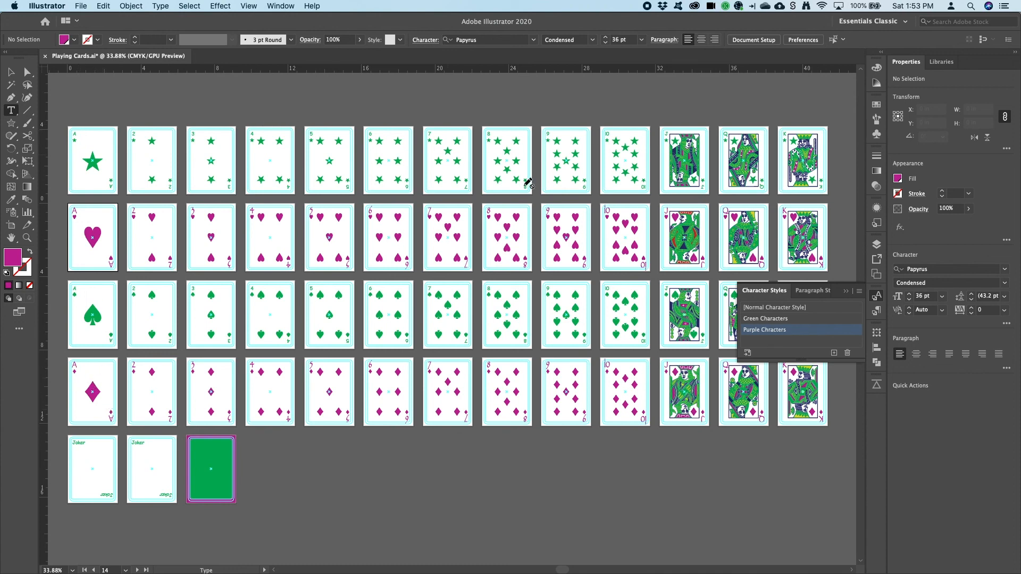
left_click(878, 299)
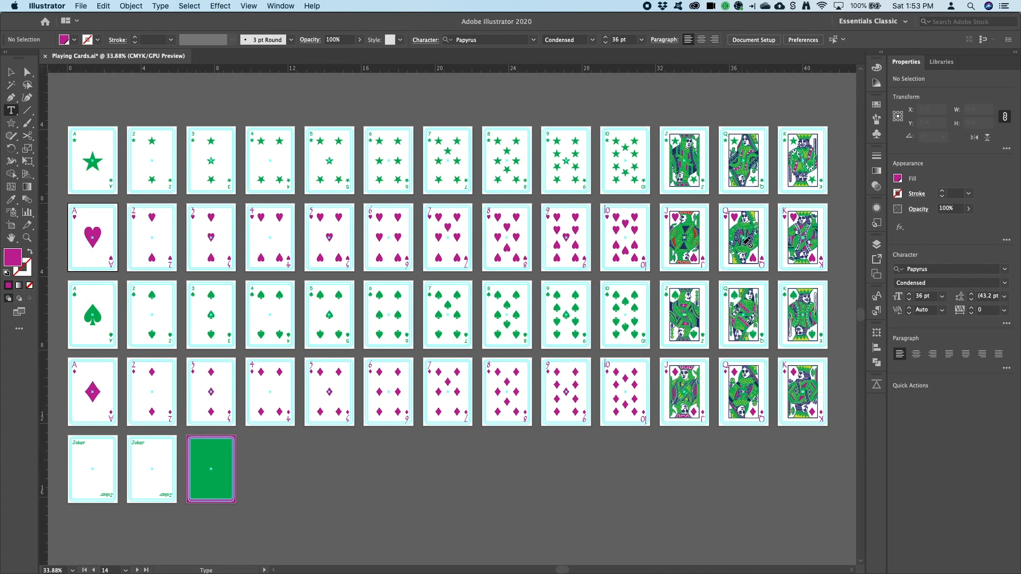
left_click(11, 72)
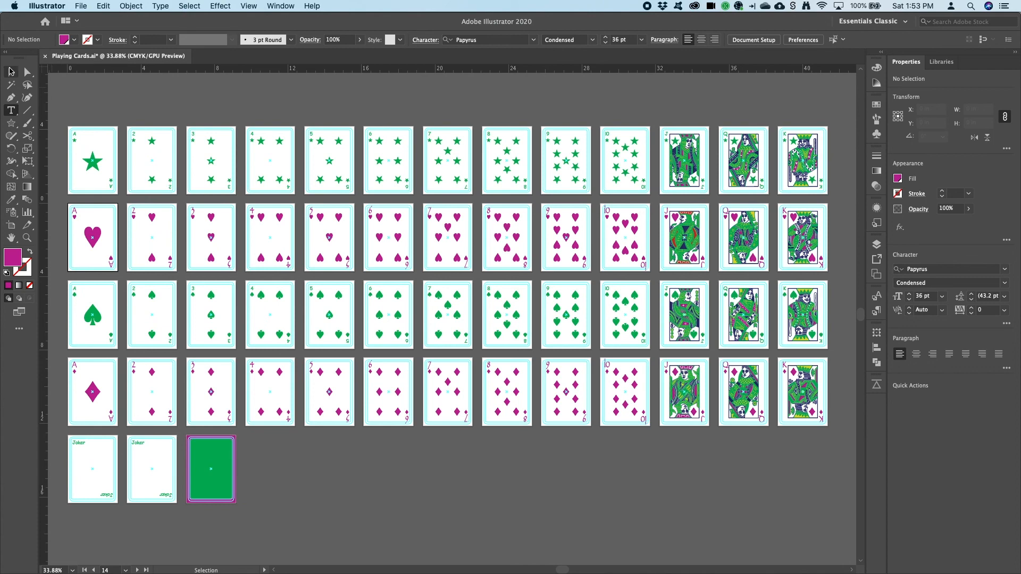